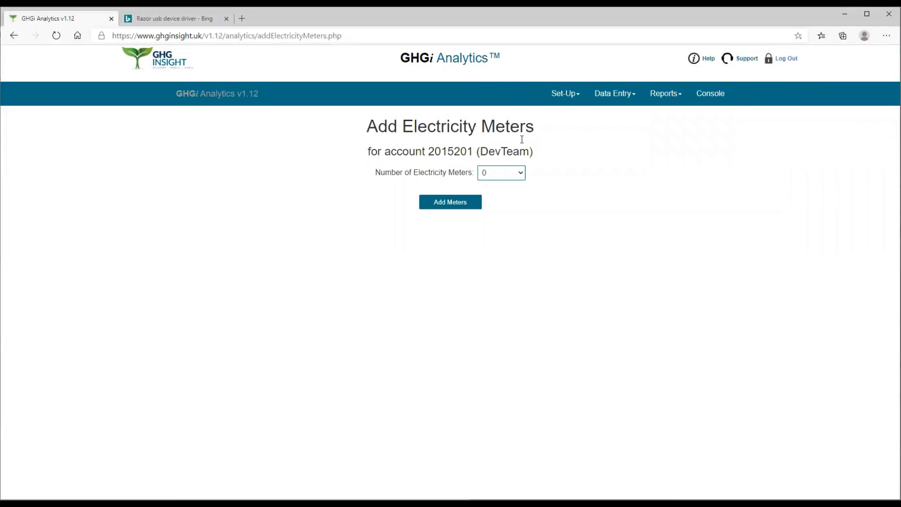
# - Start an entry for one electricity meter and check which supplier names are available
pyautogui.click(521, 175)
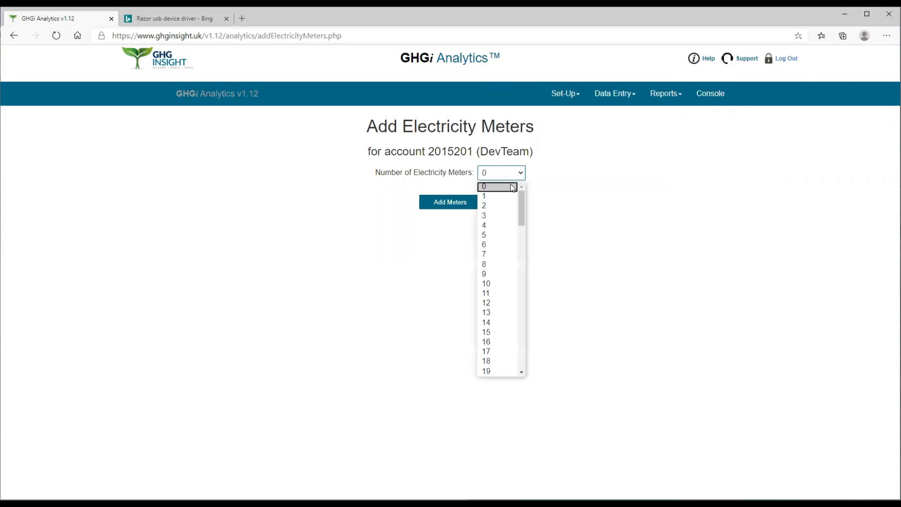
pyautogui.click(496, 197)
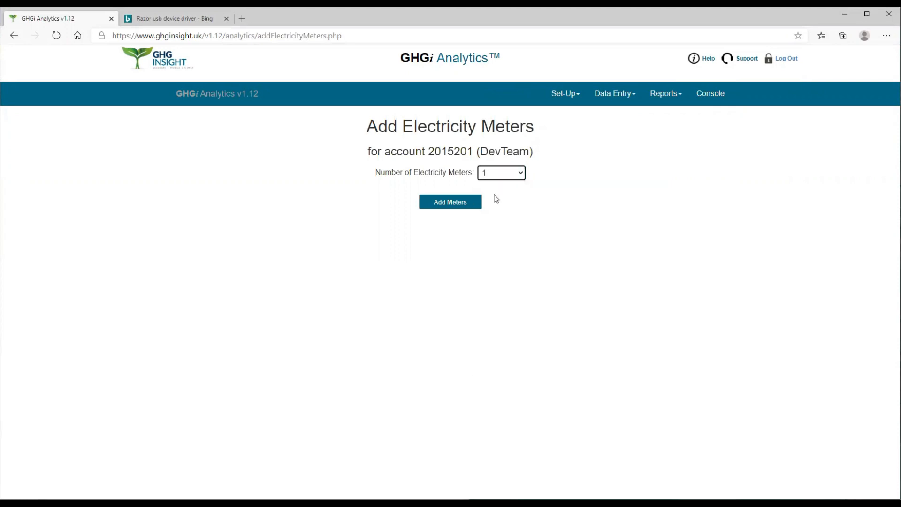
pyautogui.click(451, 207)
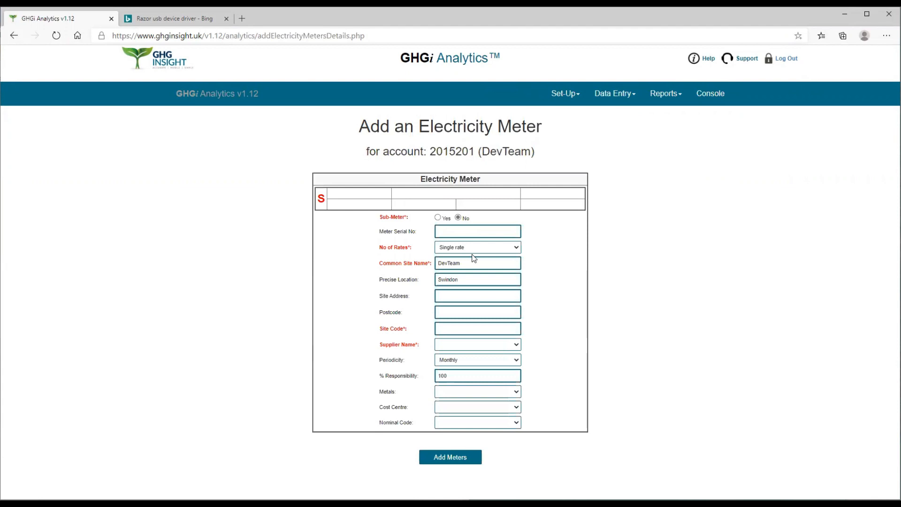
pyautogui.click(516, 346)
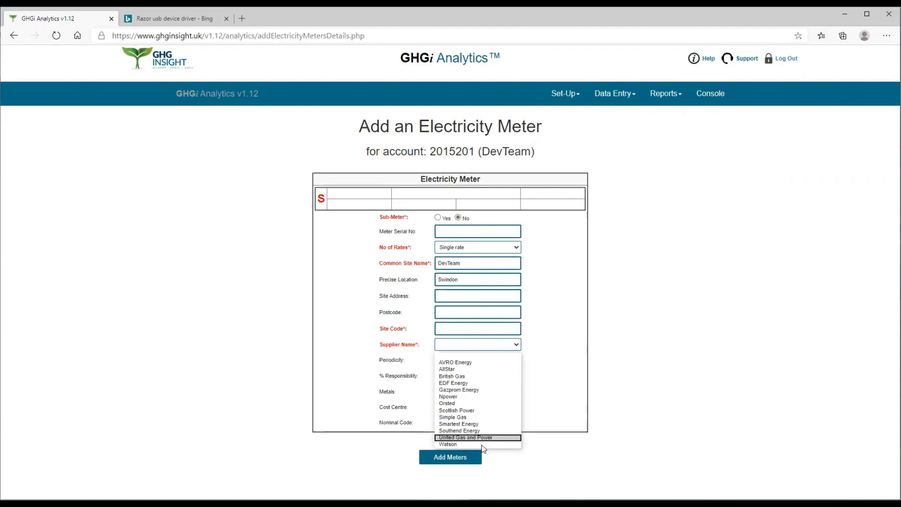
pyautogui.click(552, 341)
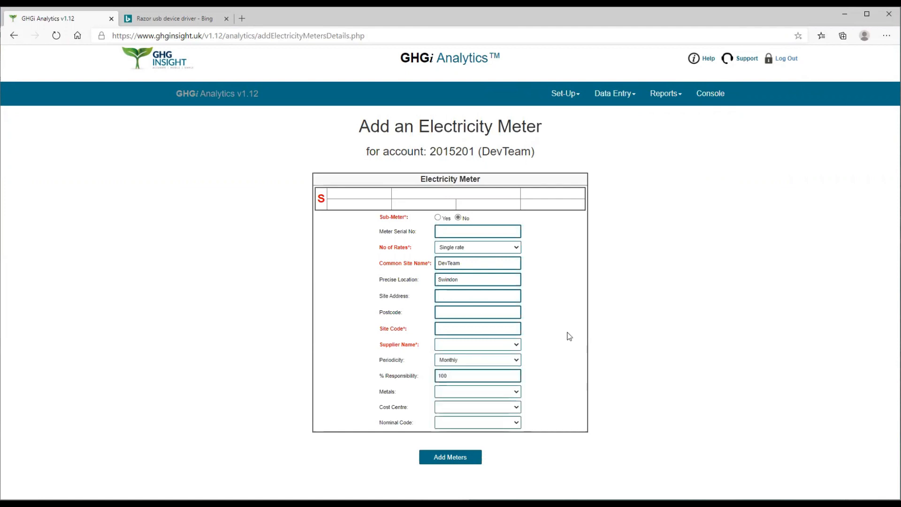
# - Select E.on in the list of all energy suppliers and update the selection
pyautogui.click(572, 95)
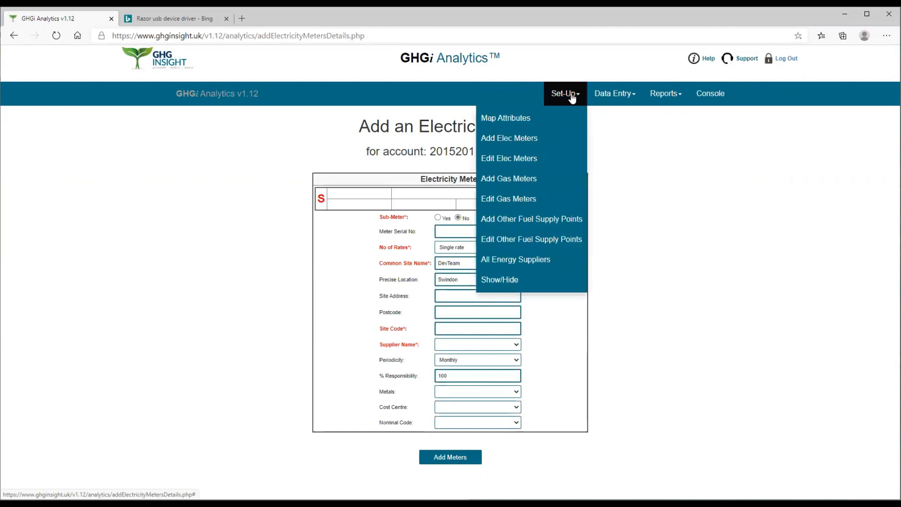
pyautogui.click(506, 264)
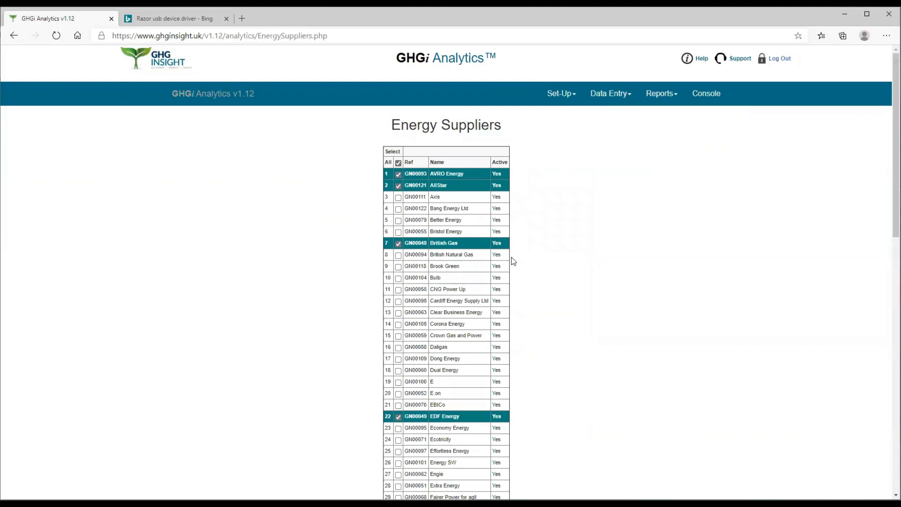
pyautogui.click(398, 395)
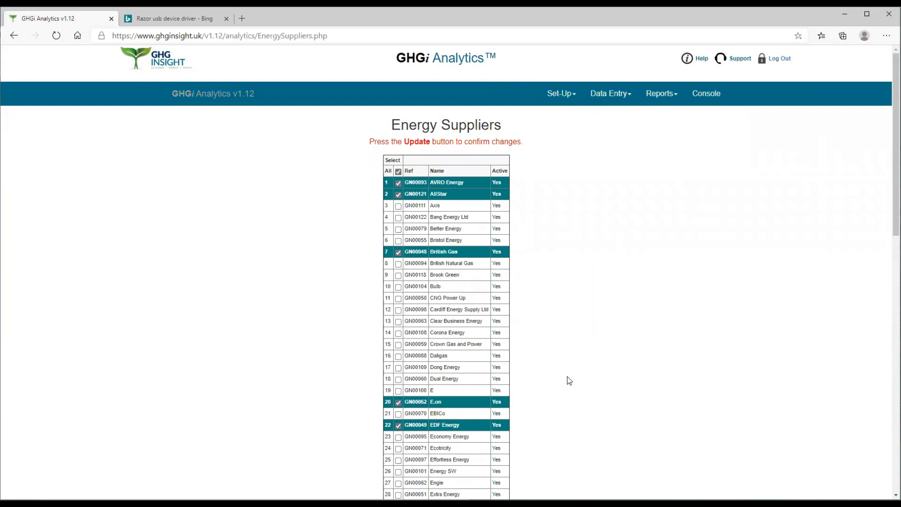
pyautogui.scroll(-13, 569, 381)
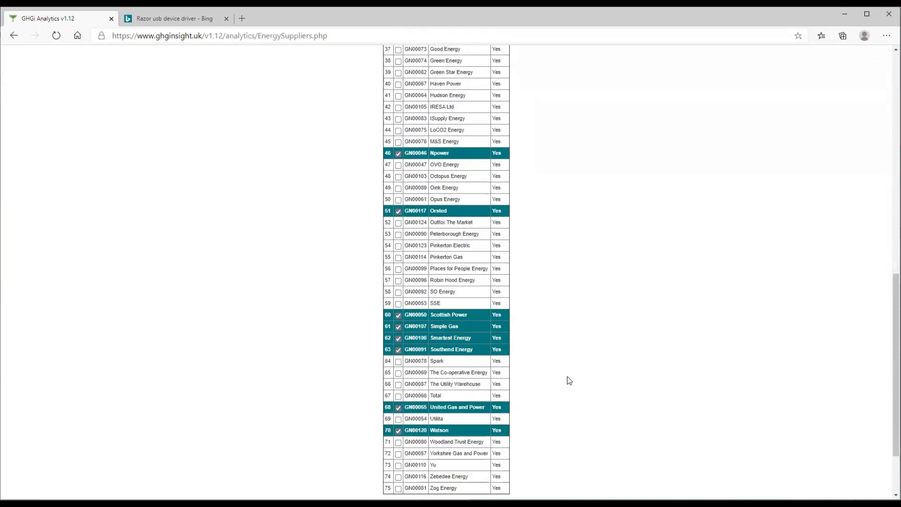
pyautogui.click(454, 427)
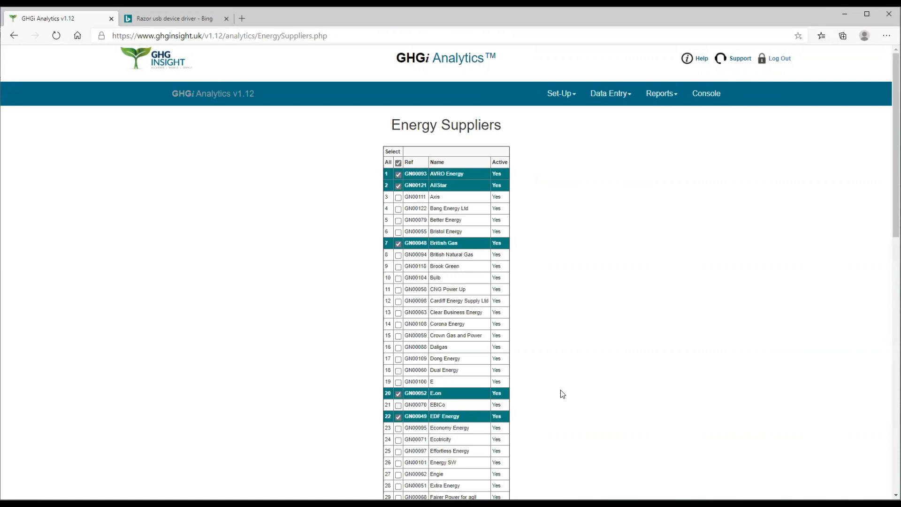
# - Test the updated supplier list by choosing E.on in the preview below the energy suppliers table
pyautogui.scroll(-13, 562, 390)
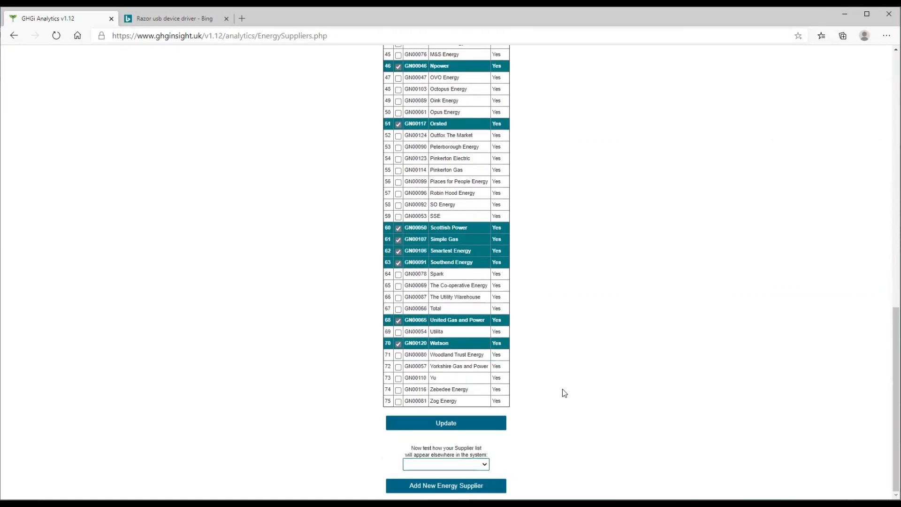
pyautogui.click(485, 467)
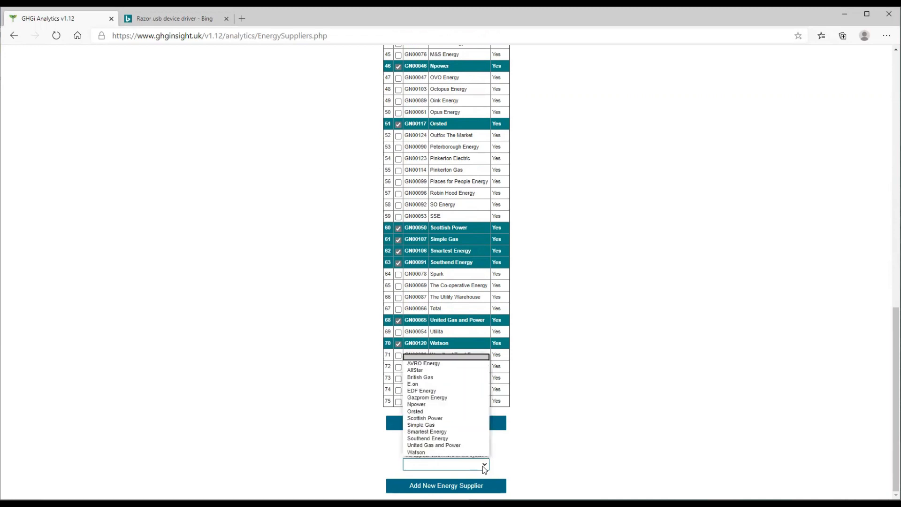
pyautogui.click(424, 385)
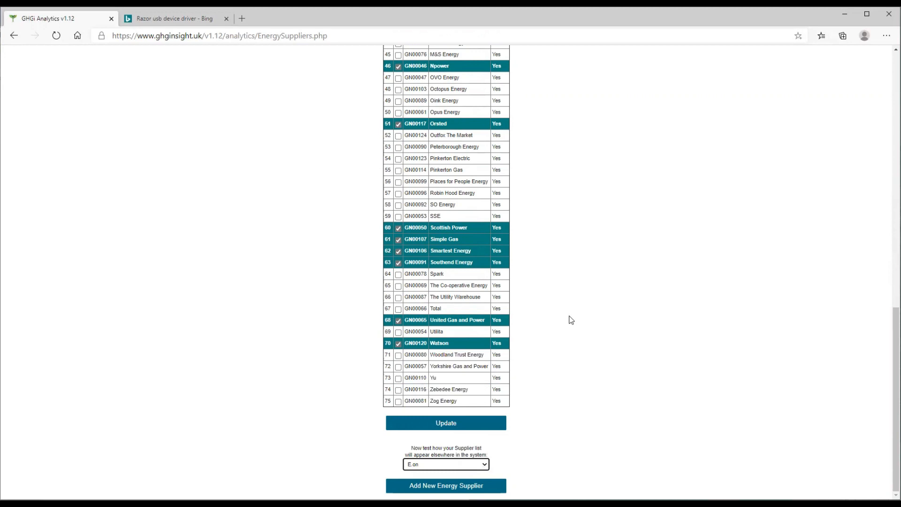
# - Start a new entry for one electricity meter and test choosing E.on as its supplier
pyautogui.scroll(13, 571, 320)
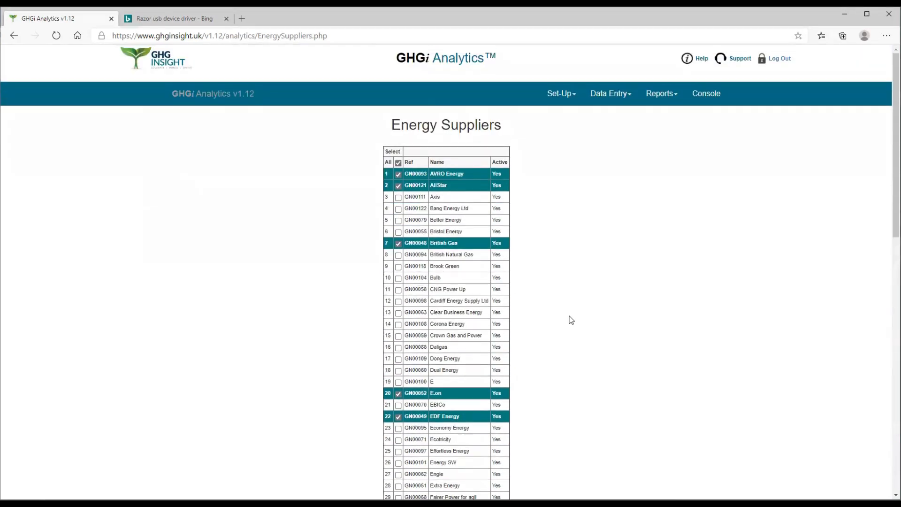
pyautogui.click(568, 95)
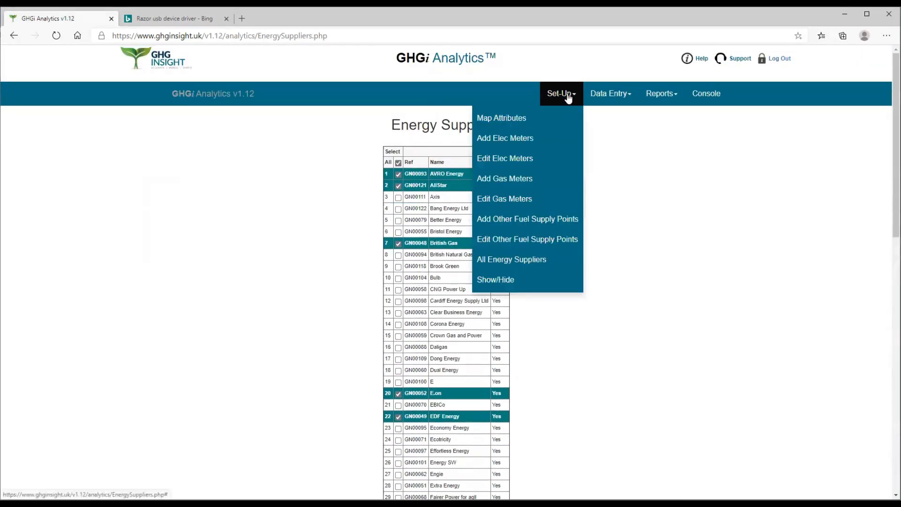
pyautogui.click(519, 139)
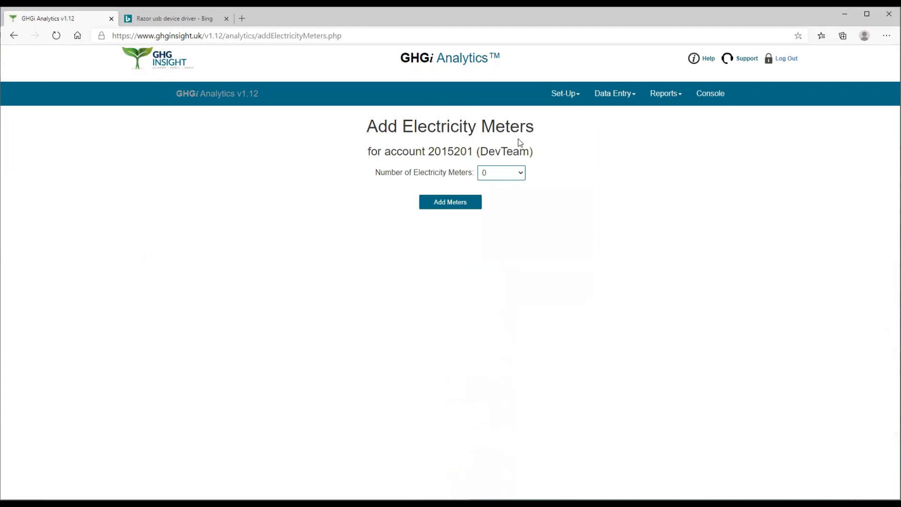
pyautogui.click(521, 173)
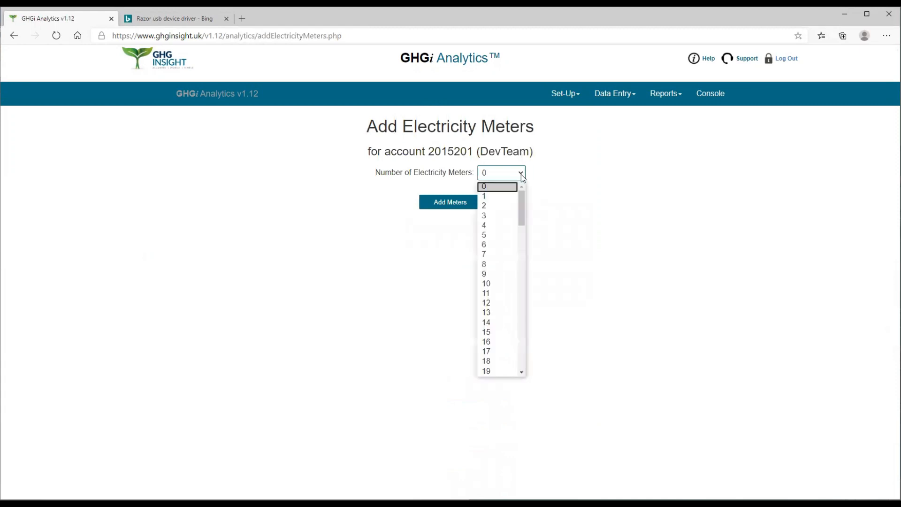
pyautogui.click(487, 196)
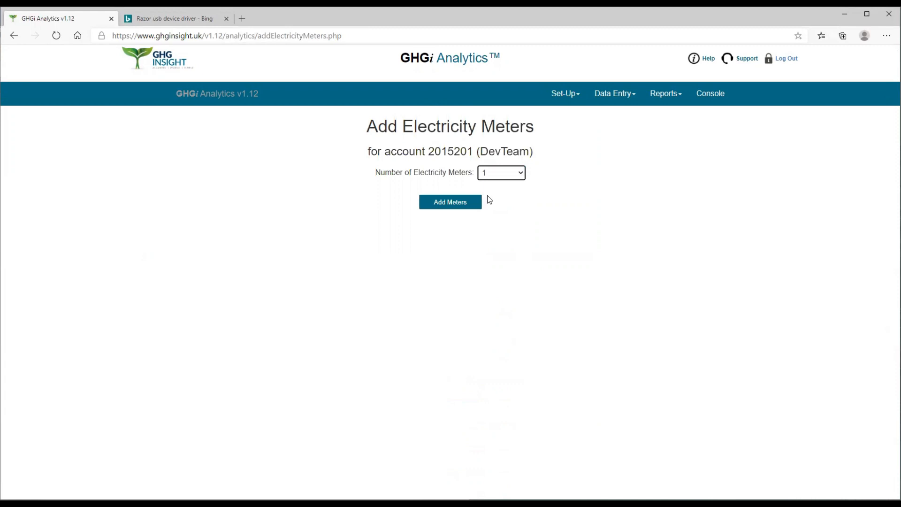
pyautogui.click(462, 205)
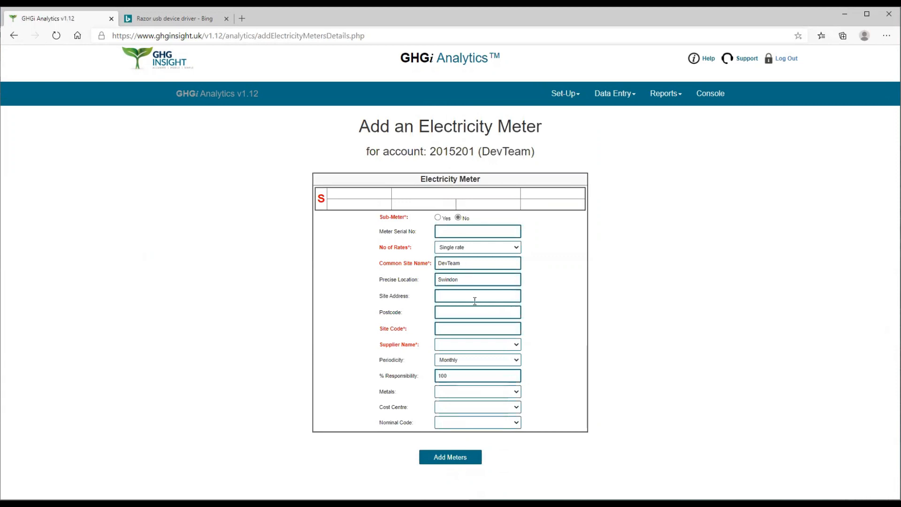
pyautogui.click(518, 345)
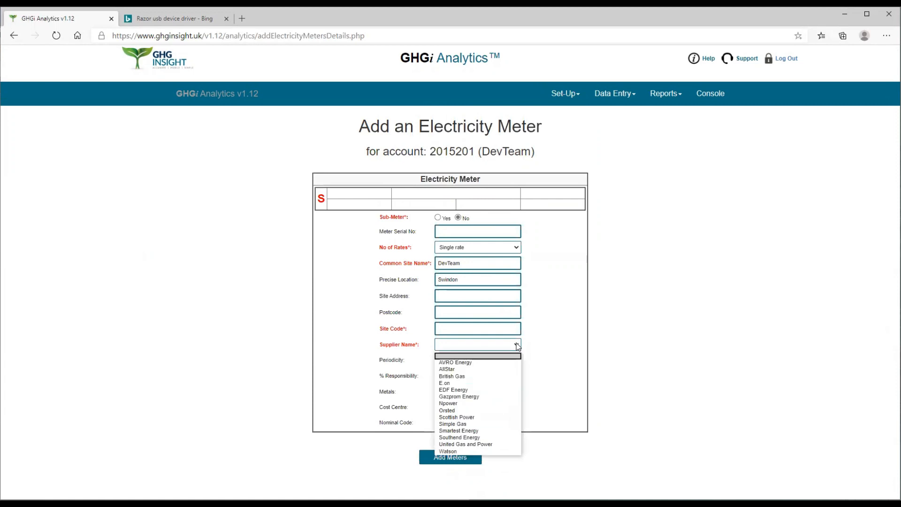
pyautogui.click(460, 384)
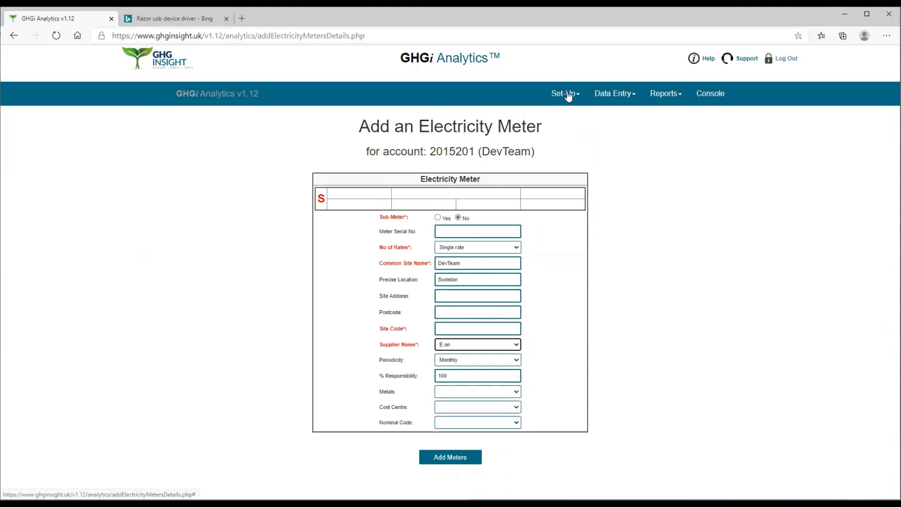
# - From the list of all energy suppliers, start a new supplier and enter Outfox The Market as its name
pyautogui.click(569, 96)
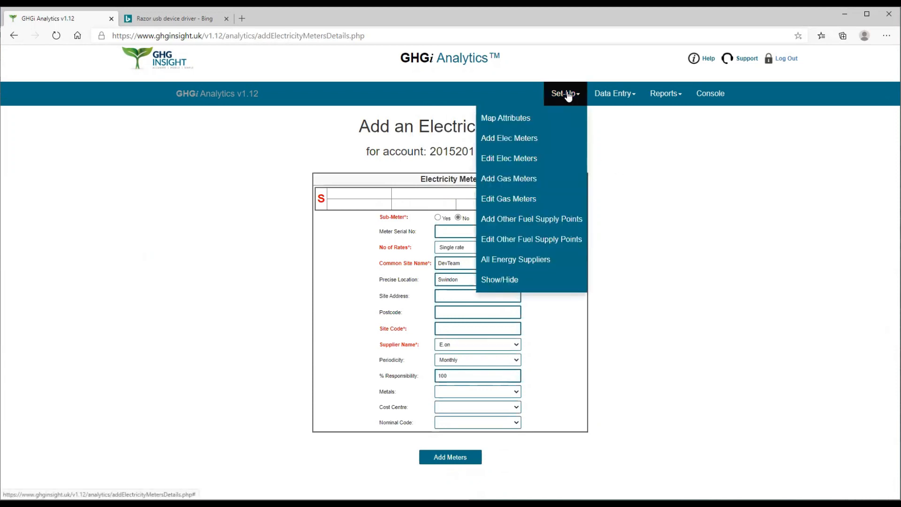
pyautogui.click(505, 261)
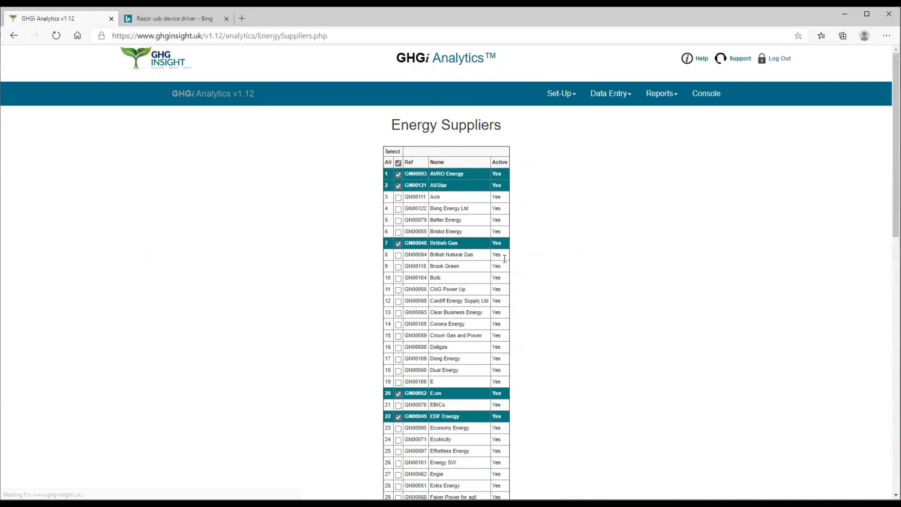
pyautogui.scroll(-13, 504, 258)
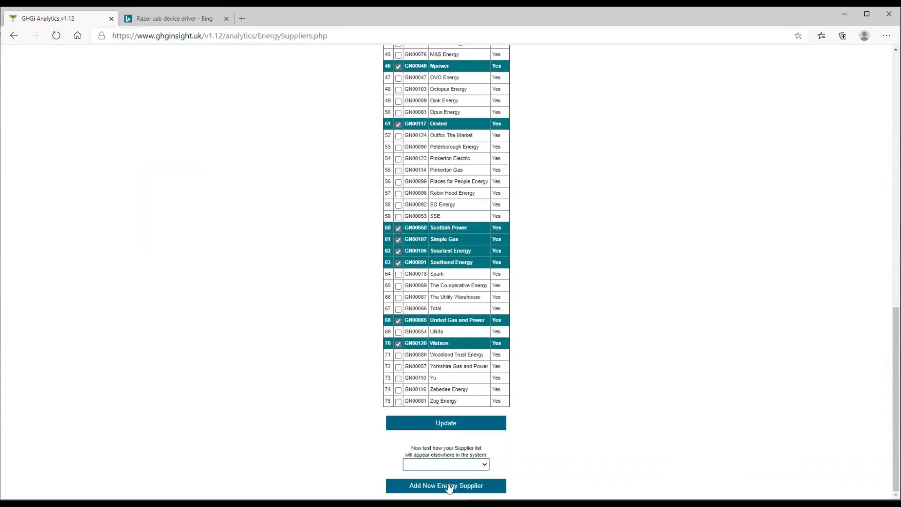
pyautogui.click(449, 487)
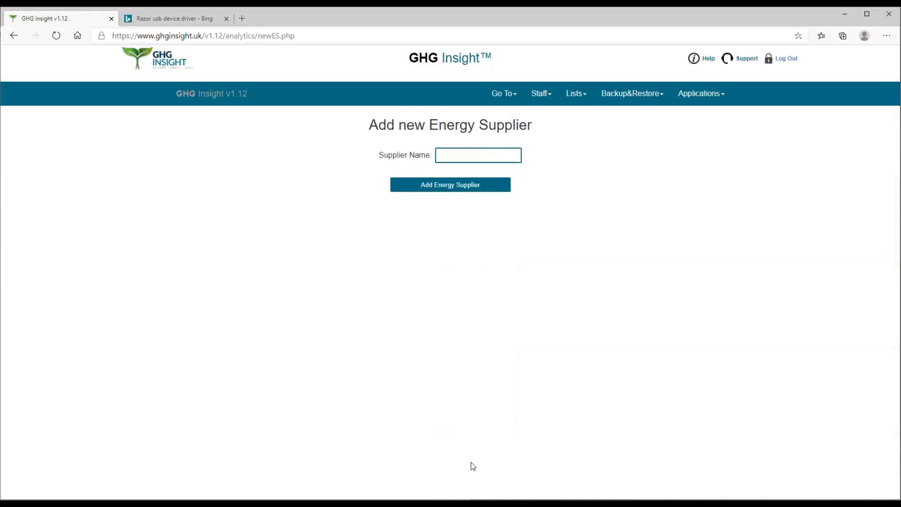
pyautogui.click(438, 155)
pyautogui.write('Outfox Th')
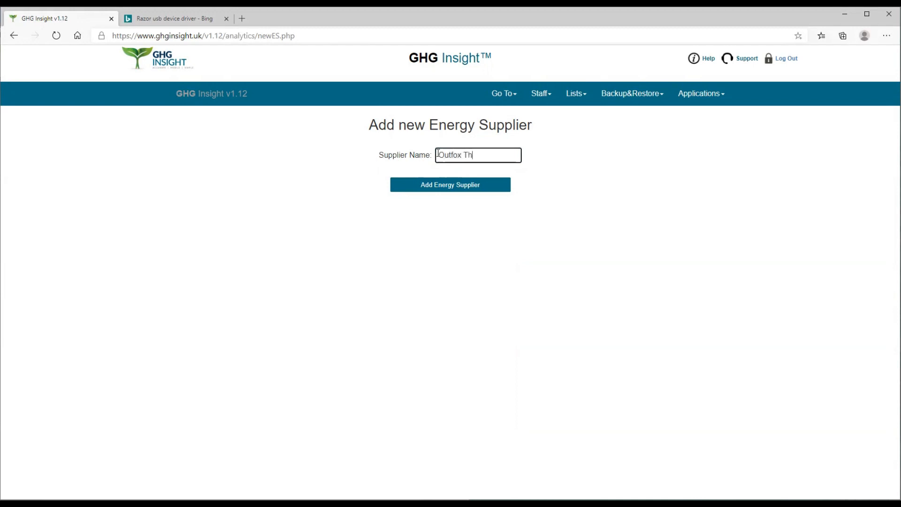
pyautogui.write('e Marke')
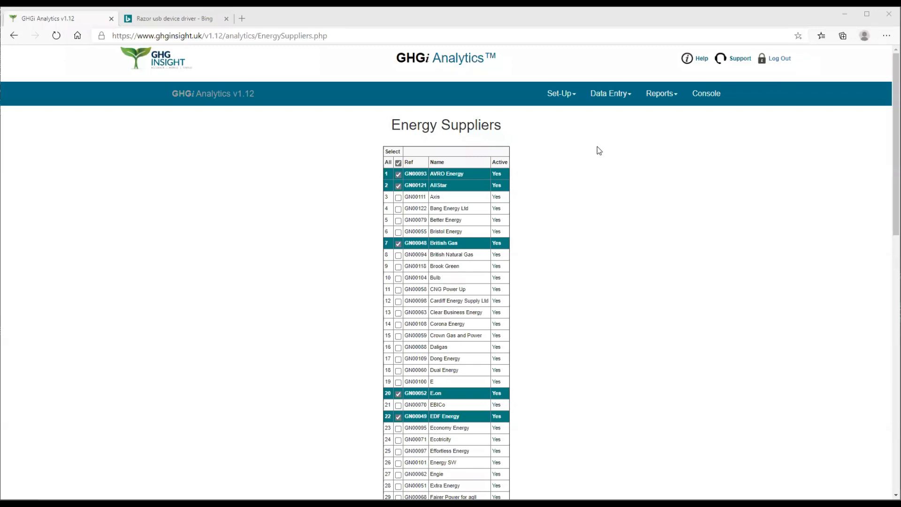
# - Select Outfox The Market in the energy suppliers table and update the selection
pyautogui.scroll(-6, 468, 225)
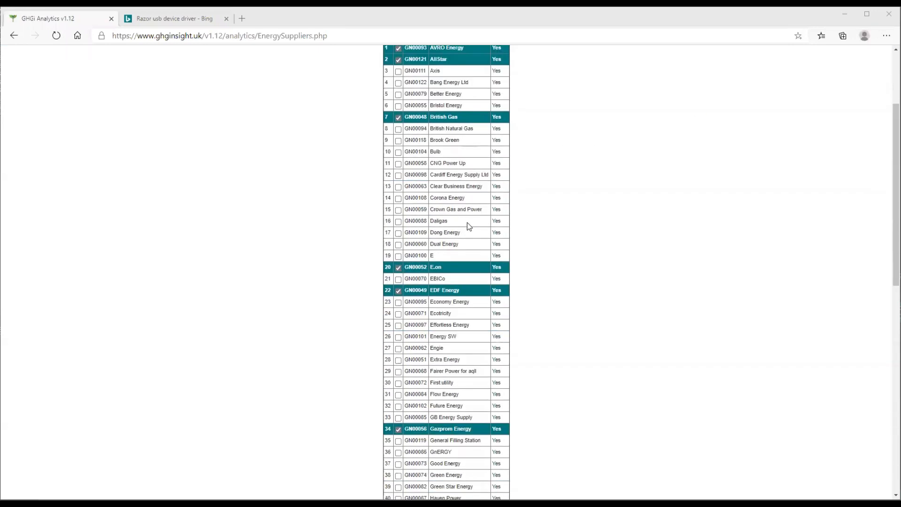
pyautogui.scroll(-5, 467, 224)
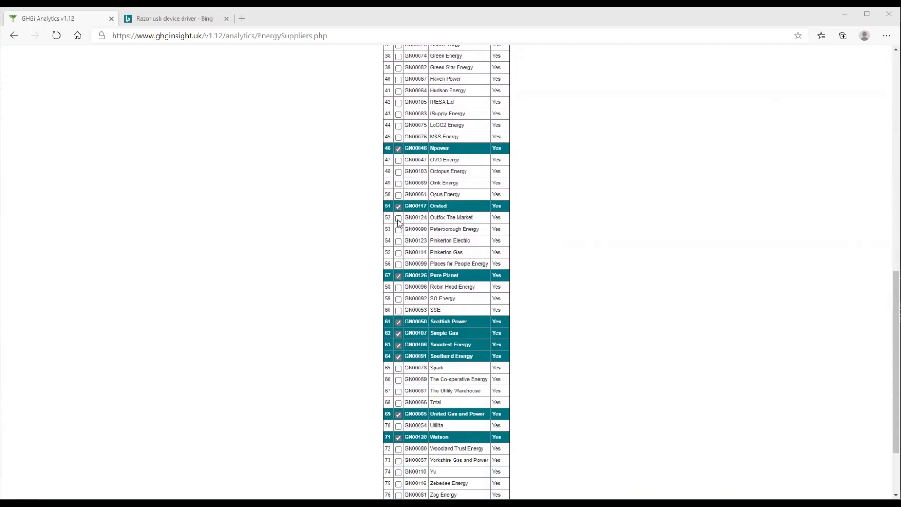
pyautogui.click(398, 219)
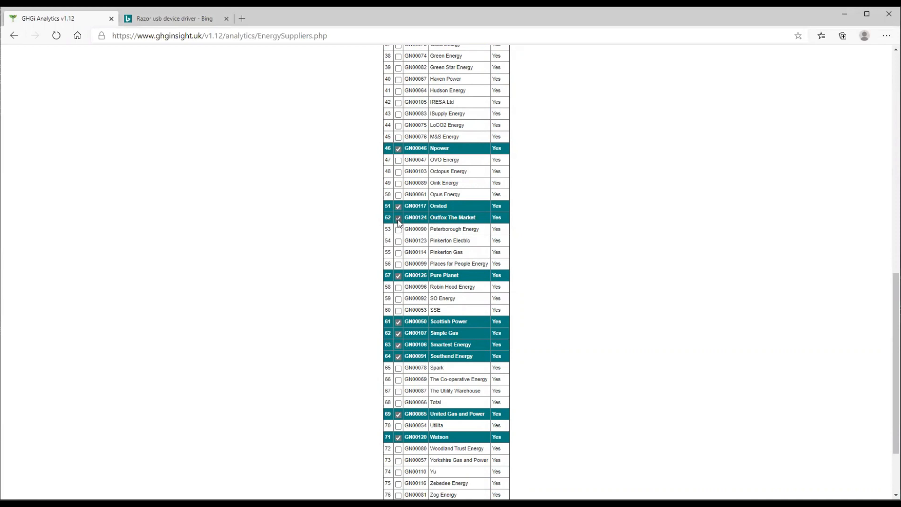
pyautogui.scroll(-2, 398, 220)
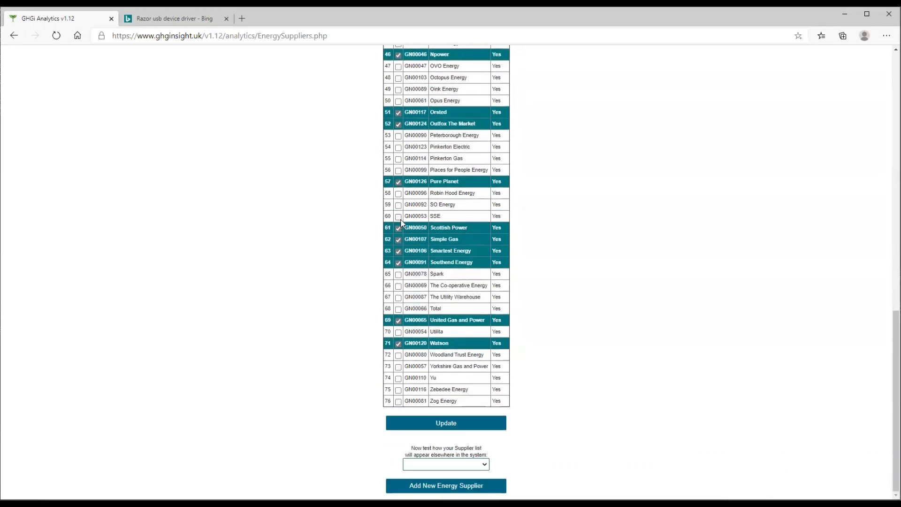
pyautogui.click(457, 428)
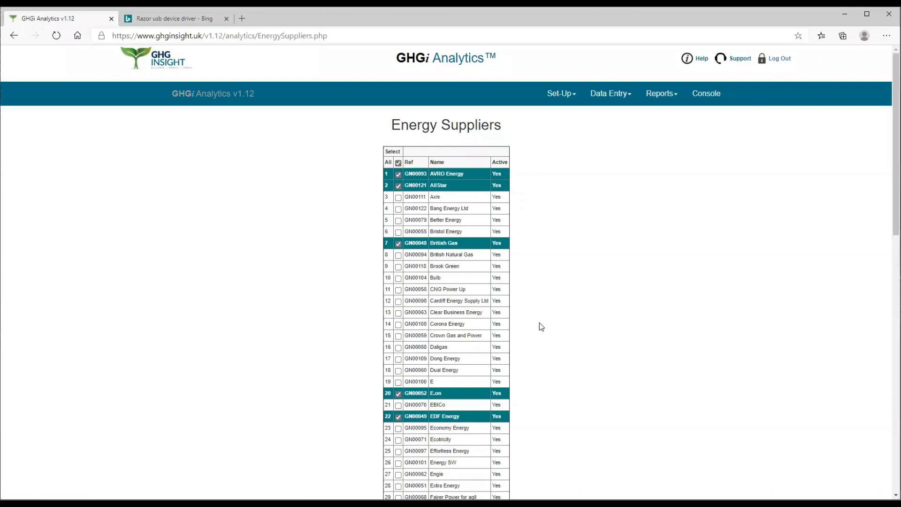
# - Test the updated supplier list by choosing Outfox The Market in the preview below the table
pyautogui.scroll(-13, 555, 314)
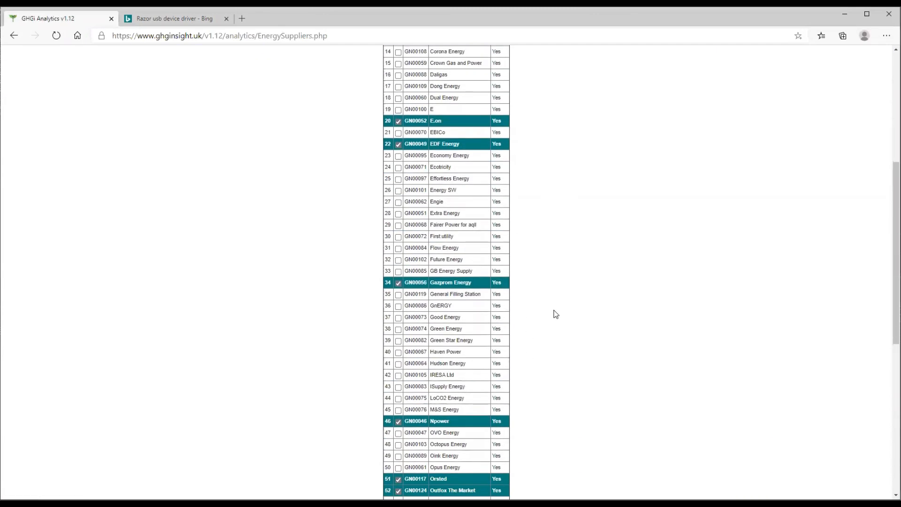
pyautogui.scroll(-1, 555, 314)
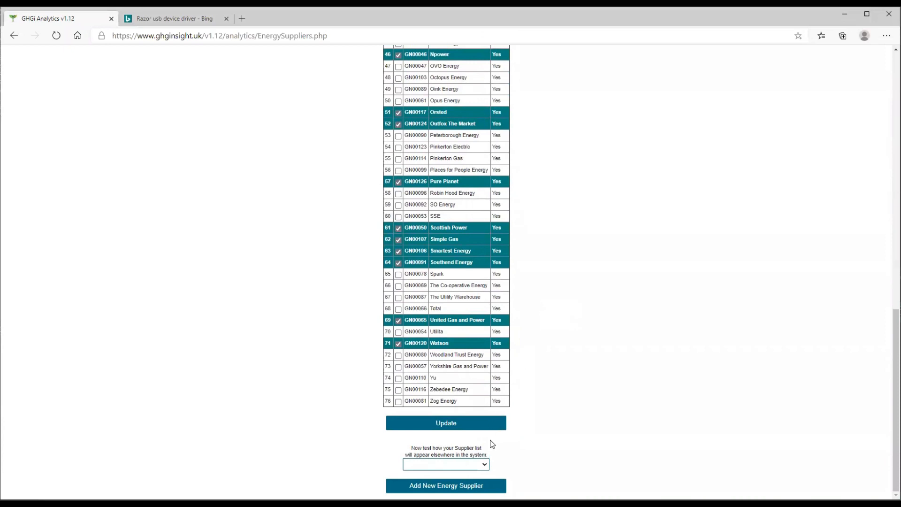
pyautogui.click(485, 464)
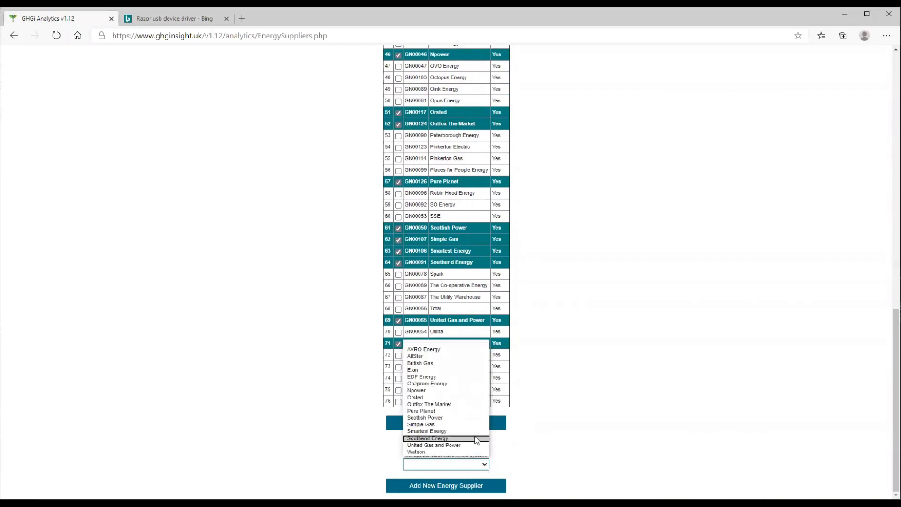
pyautogui.click(417, 404)
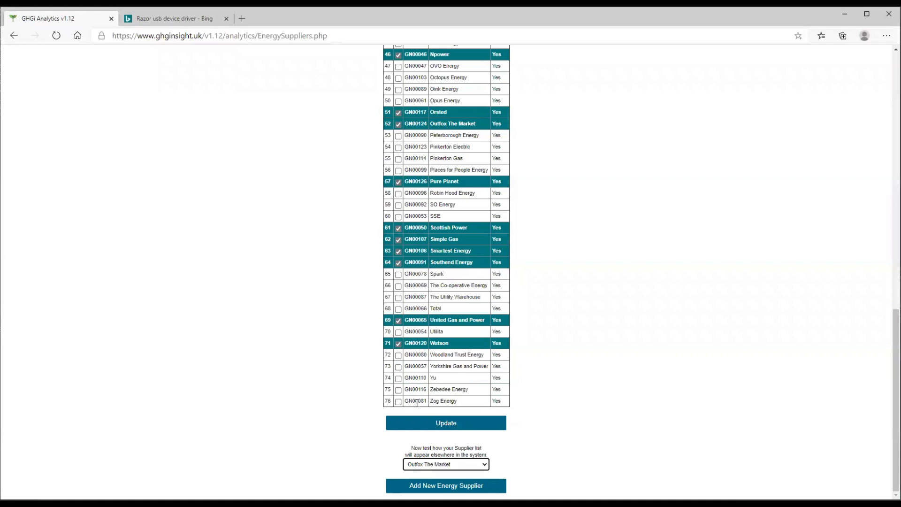